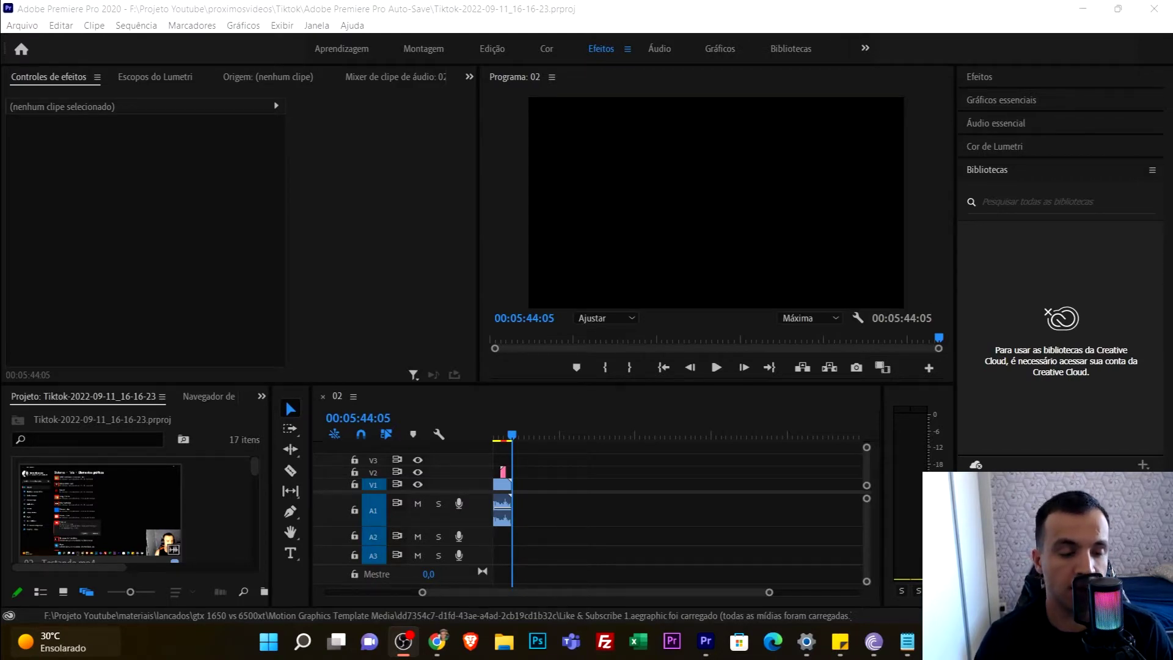
# Show the Arquivo (File) menu listing Salvar and the other save commands.
pyautogui.click(35, 27)
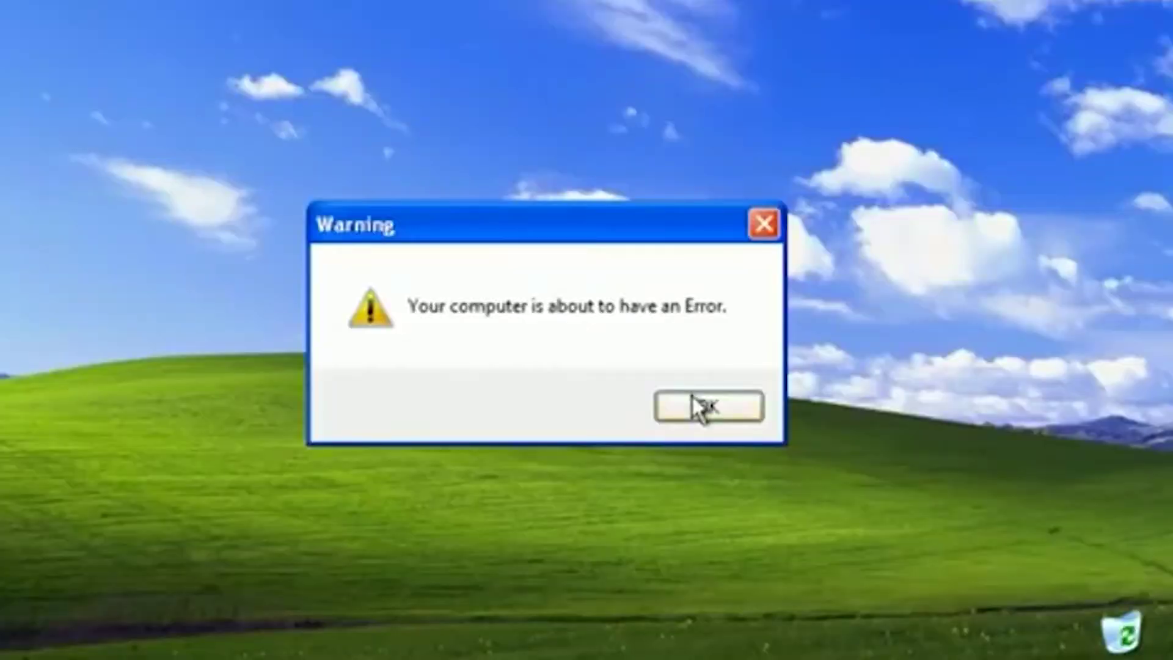
pyautogui.click(691, 395)
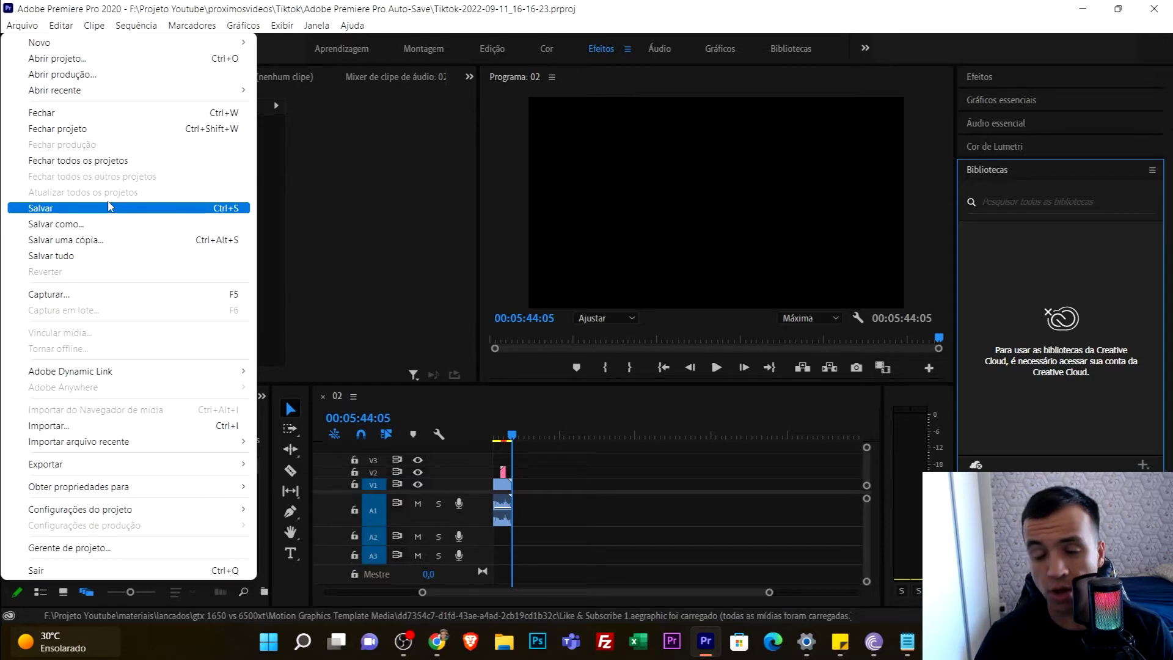
# Open Preferências > Salvamento automático from the Editar menu.
pyautogui.moveTo(71, 27)
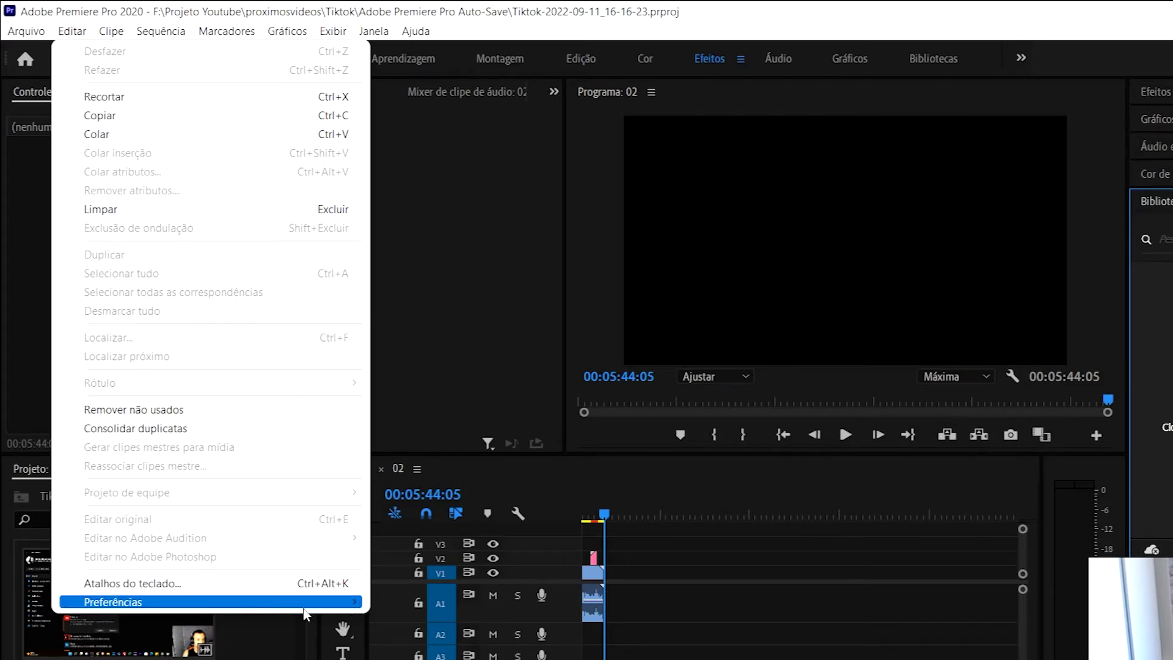
pyautogui.moveTo(306, 611)
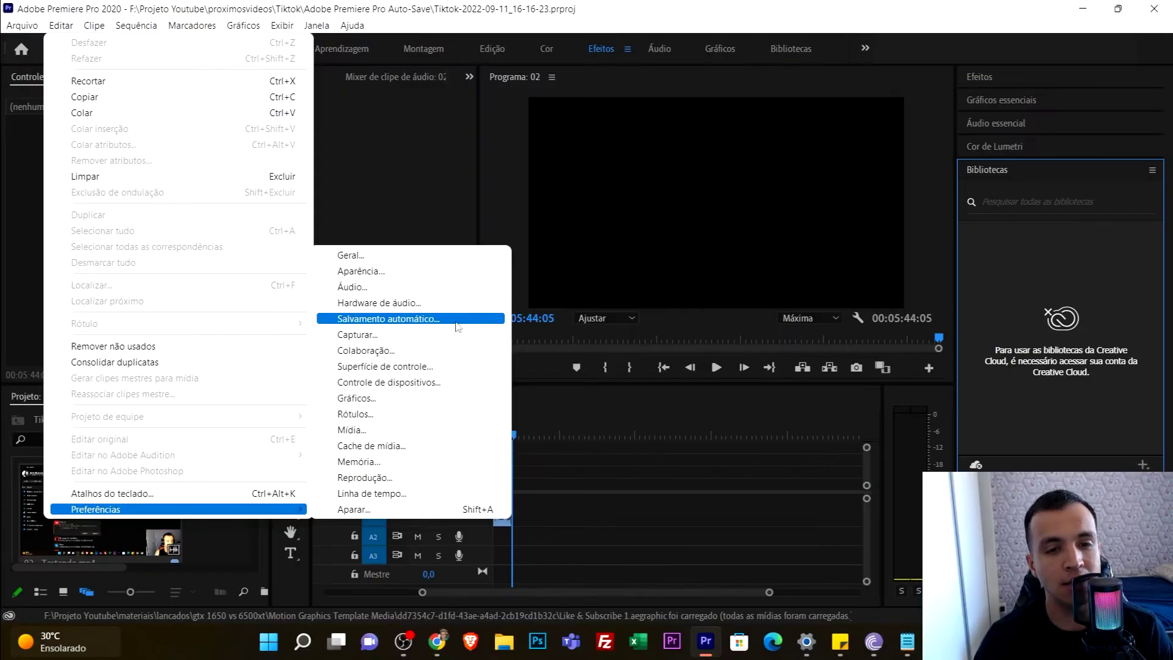
pyautogui.click(457, 319)
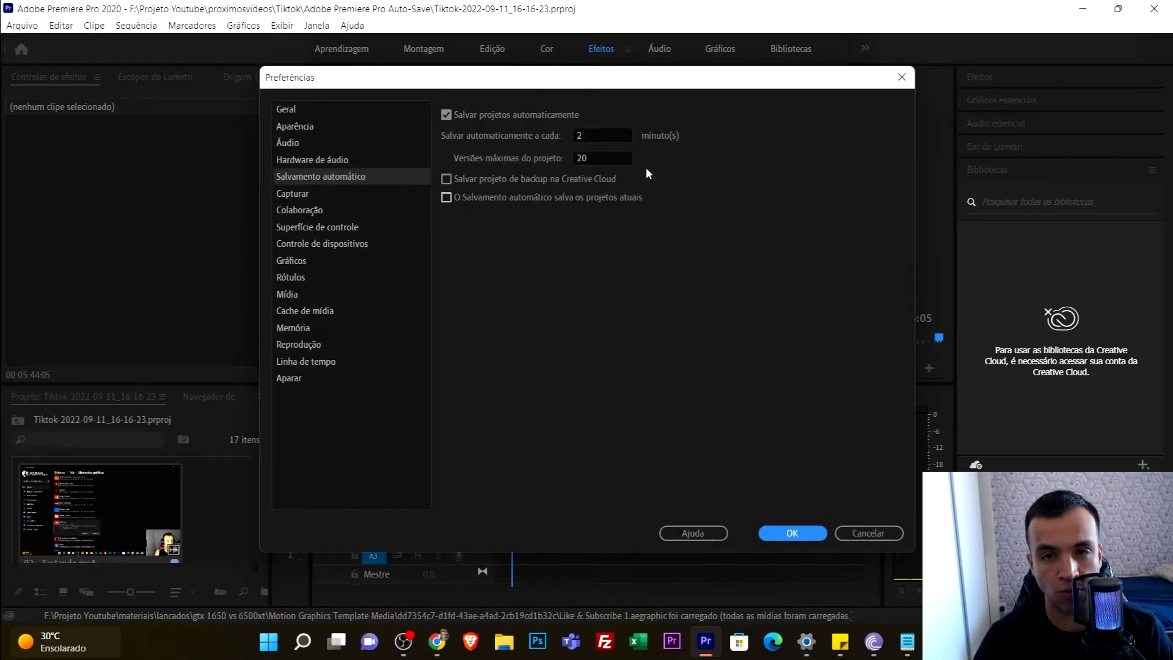
# Auto-save projects every 2 minutes, keeping at most 20 versions, and close Preferences.
pyautogui.click(601, 133)
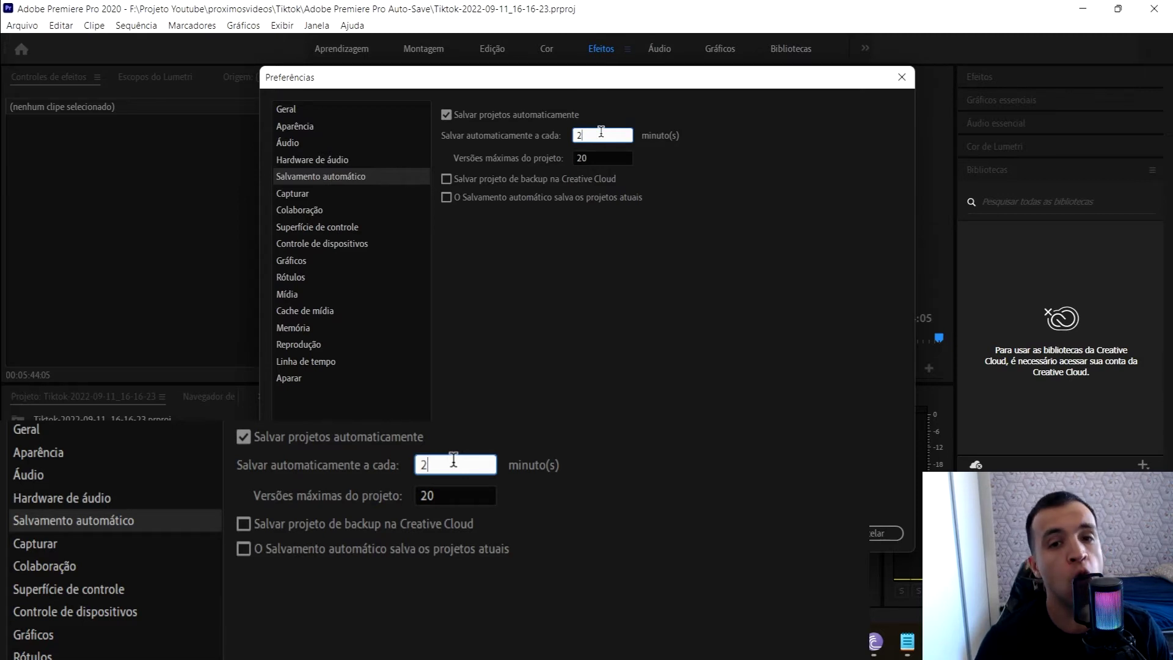
pyautogui.click(612, 154)
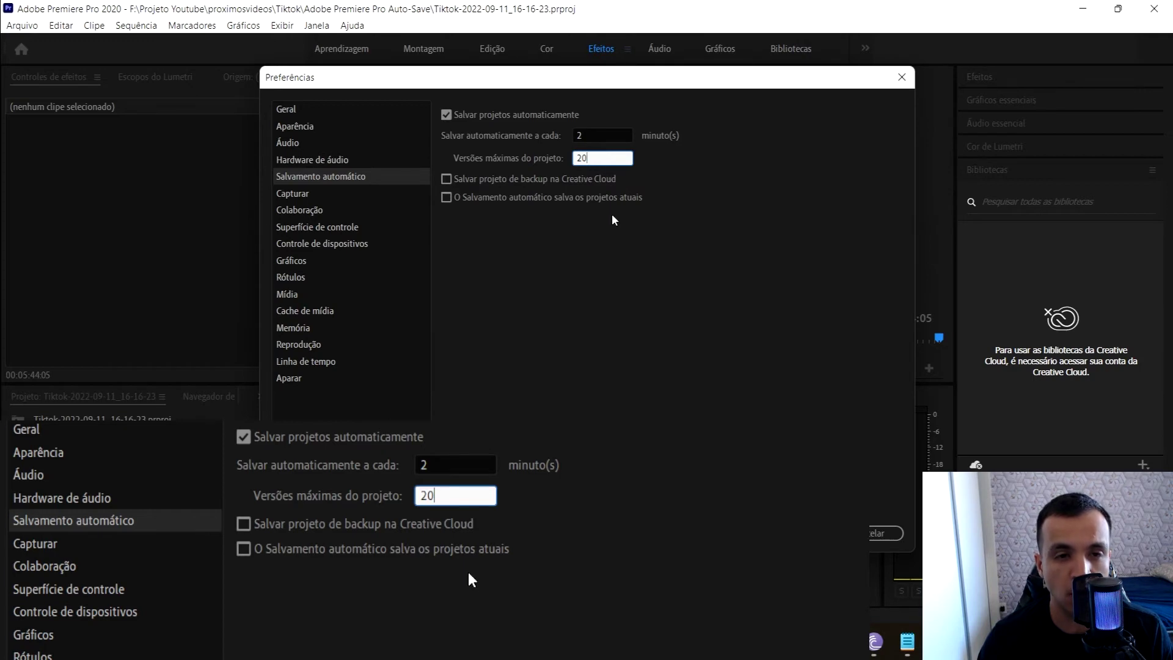
pyautogui.press('Return')
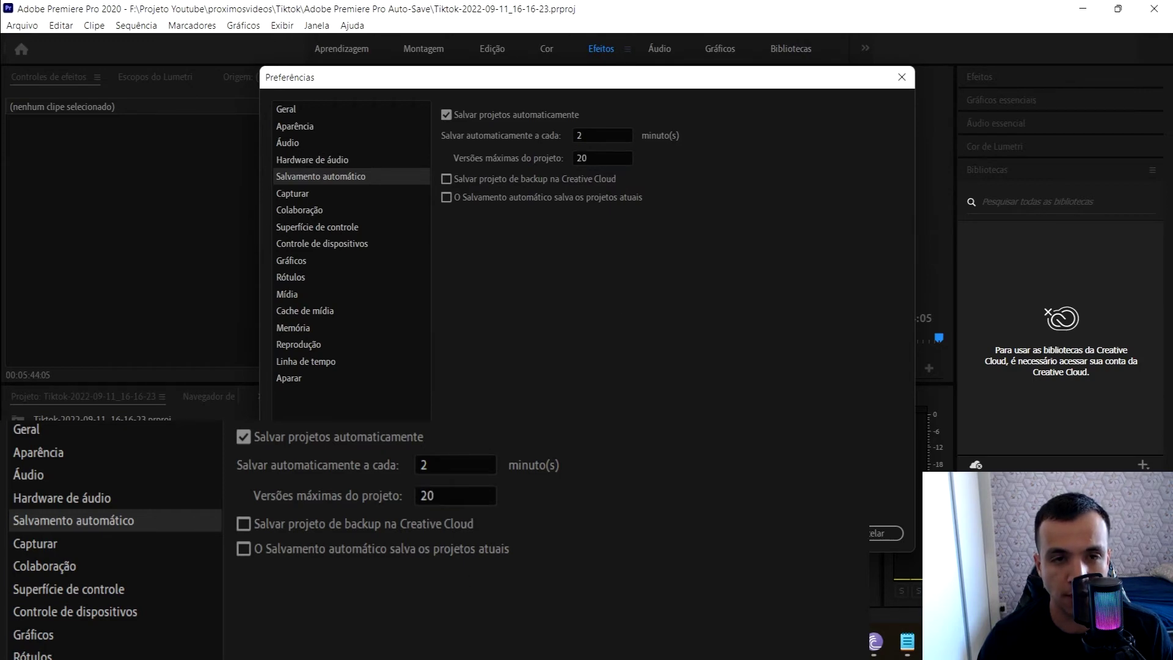
pyautogui.click(31, 27)
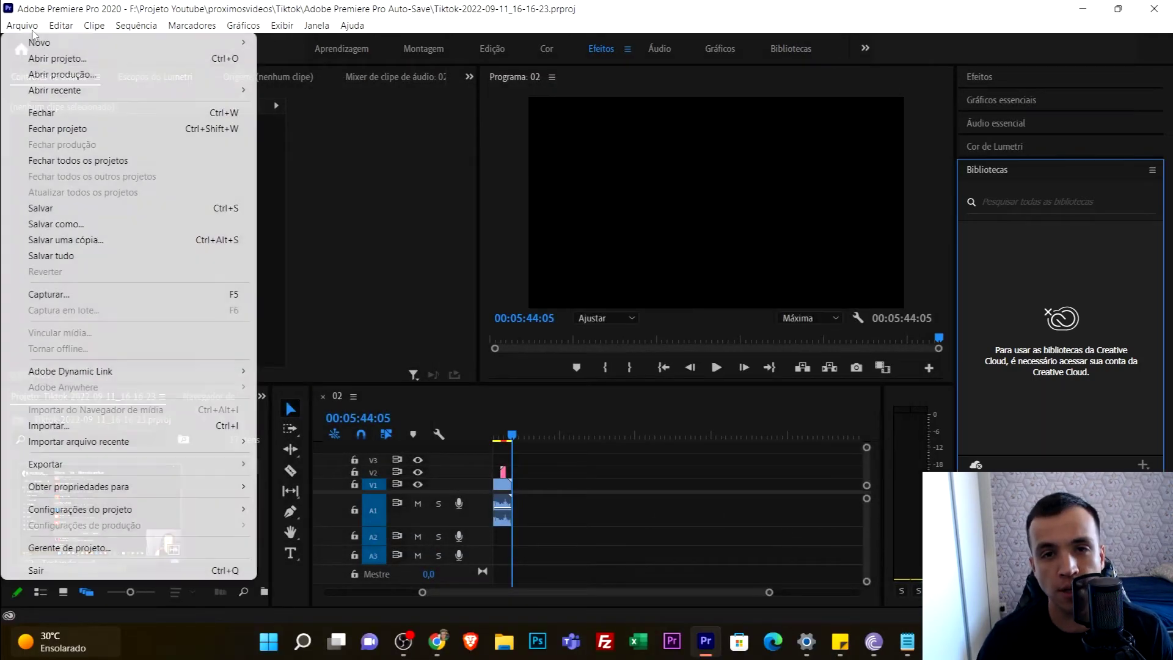
# In Abrir projeto, browse proximosvideos > Tiktok > Adobe Premiere Pro Auto-Save > Adobe Premiere Pro Auto-Save.
pyautogui.click(94, 59)
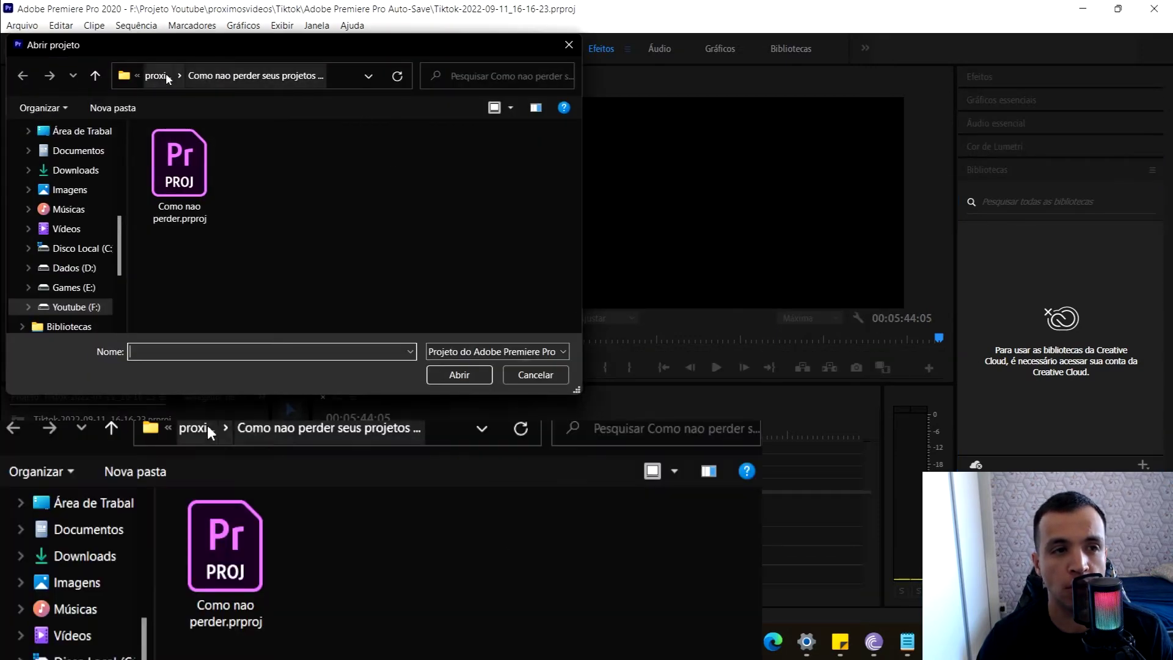
pyautogui.click(168, 73)
pyautogui.scroll(-1, 189, 266)
pyautogui.scroll(-3, 202, 267)
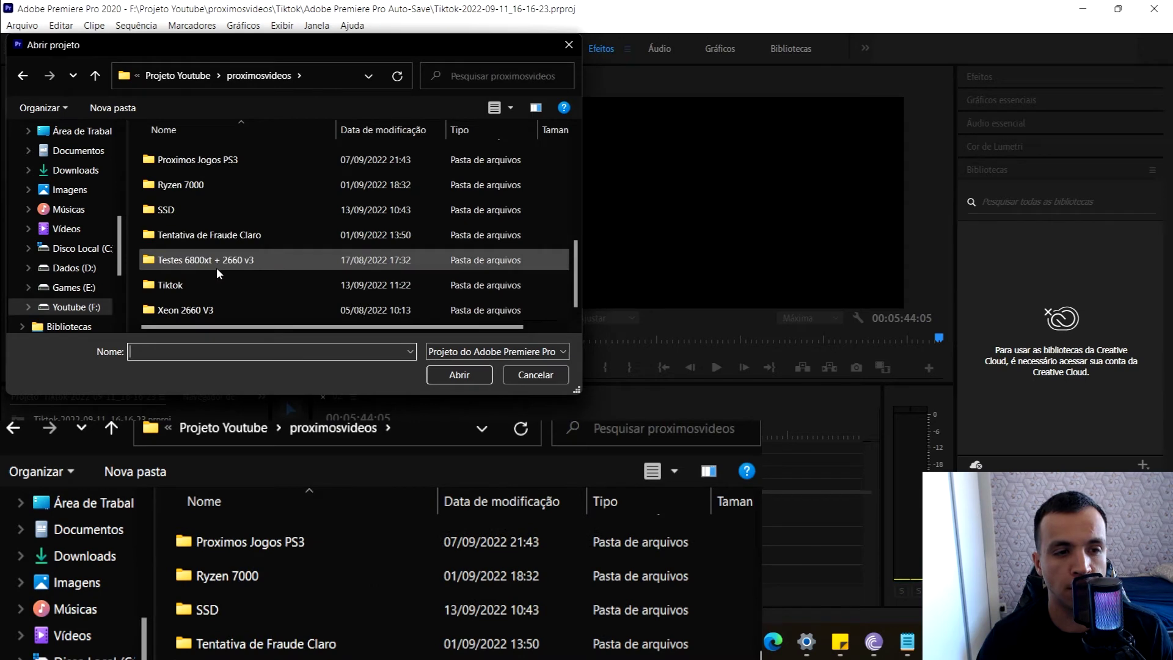
pyautogui.doubleClick(212, 281)
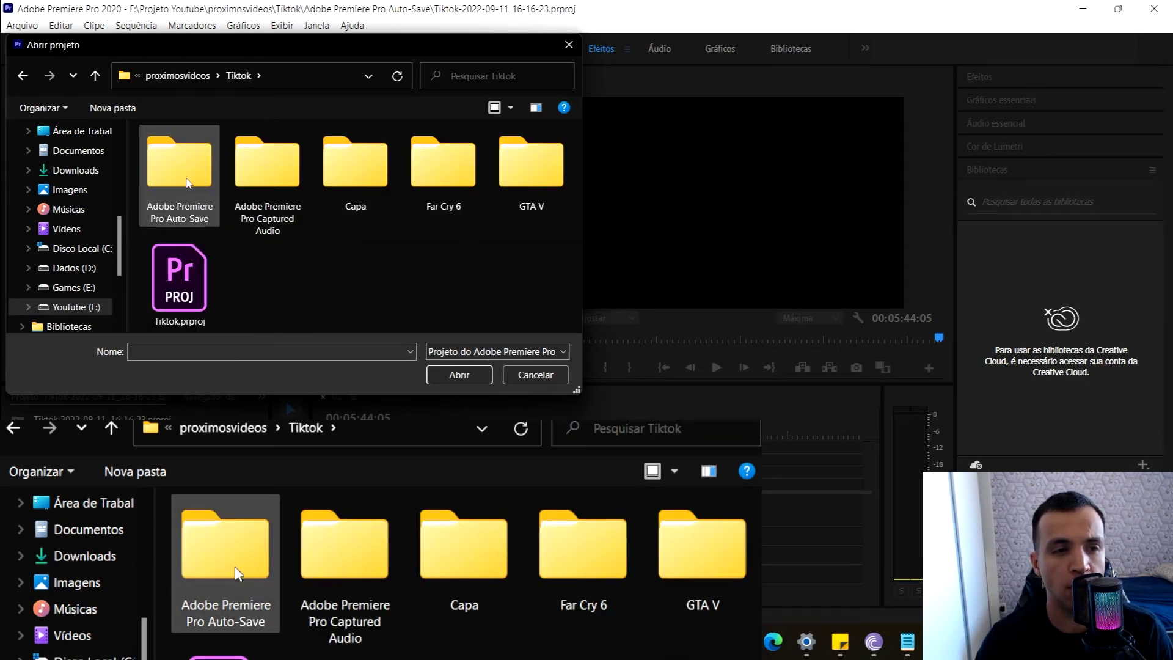
pyautogui.doubleClick(188, 181)
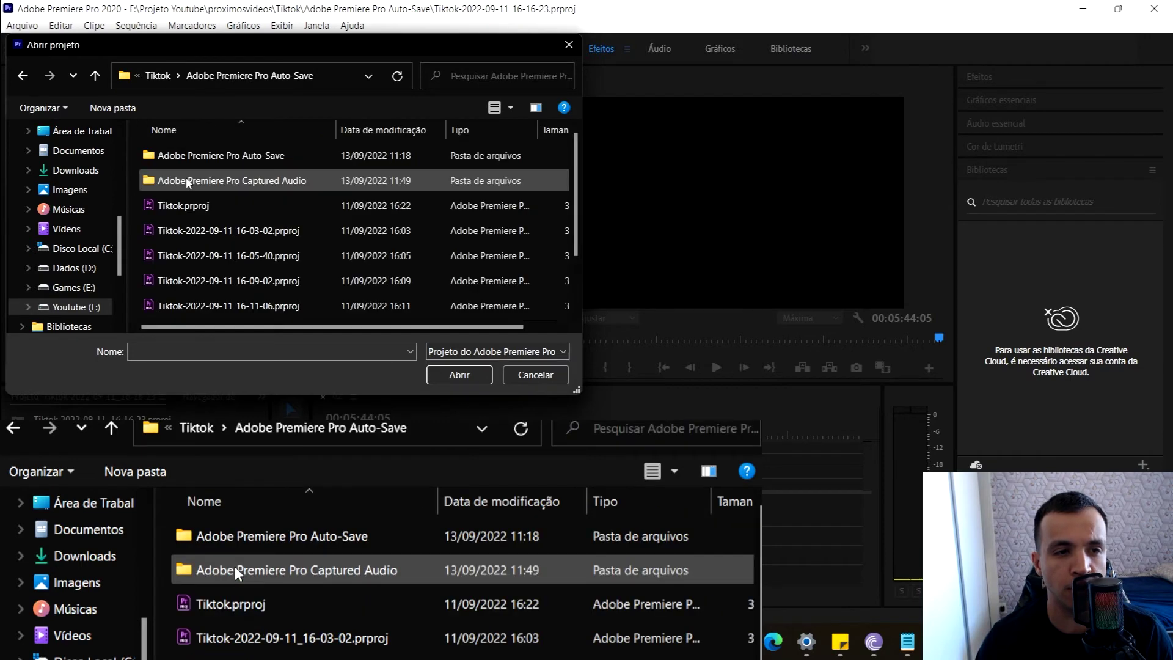
pyautogui.doubleClick(247, 160)
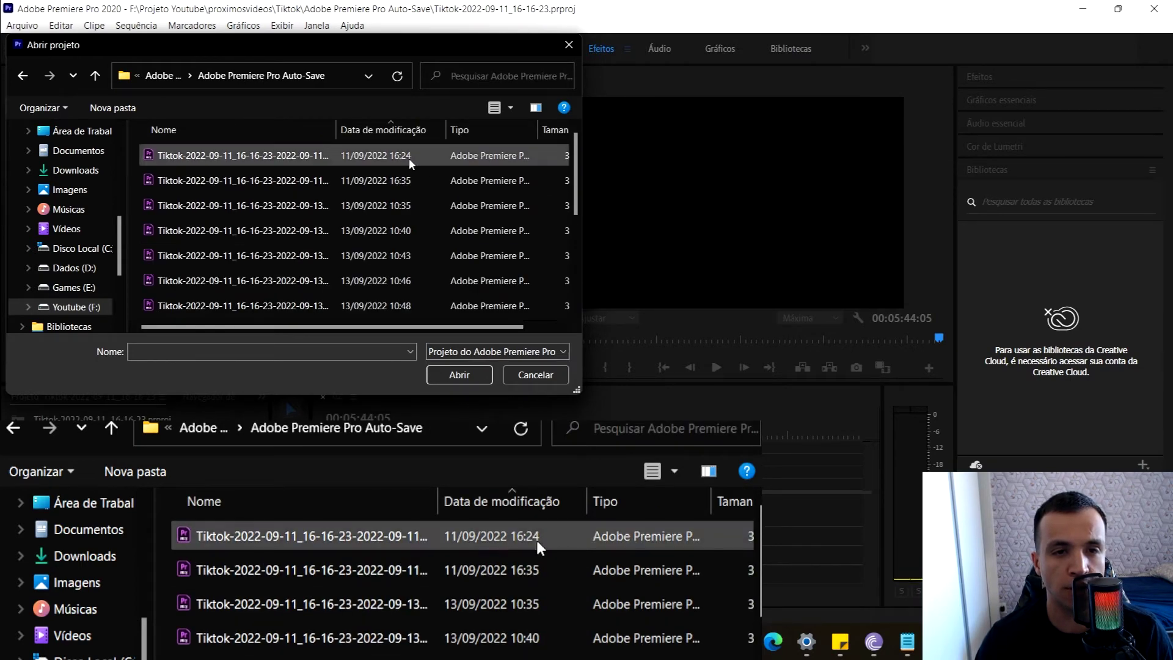
# Sort the Tiktok autosave files by Data de modificação.
pyautogui.click(367, 131)
pyautogui.scroll(-3, 392, 225)
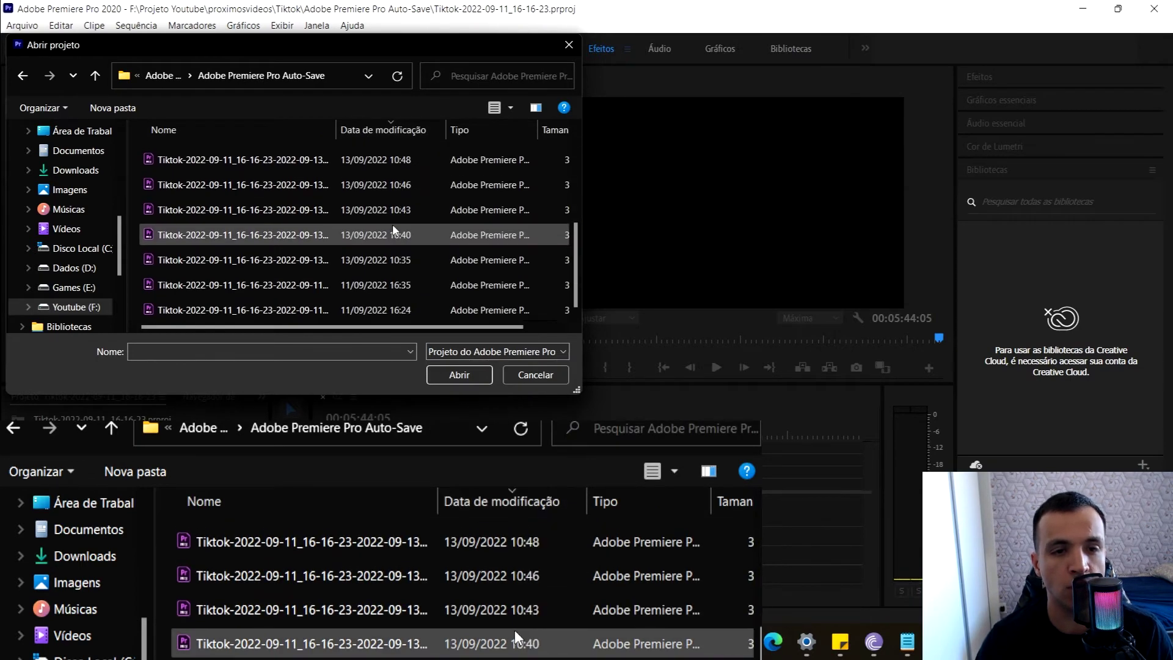
pyautogui.scroll(3, 388, 257)
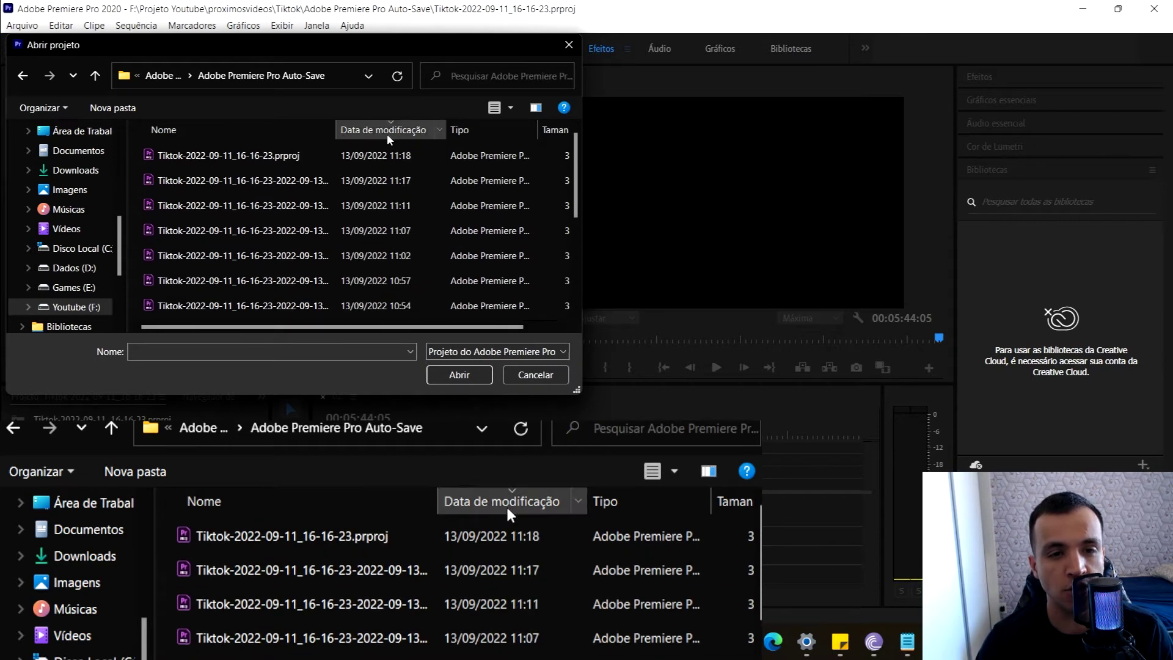
pyautogui.click(372, 127)
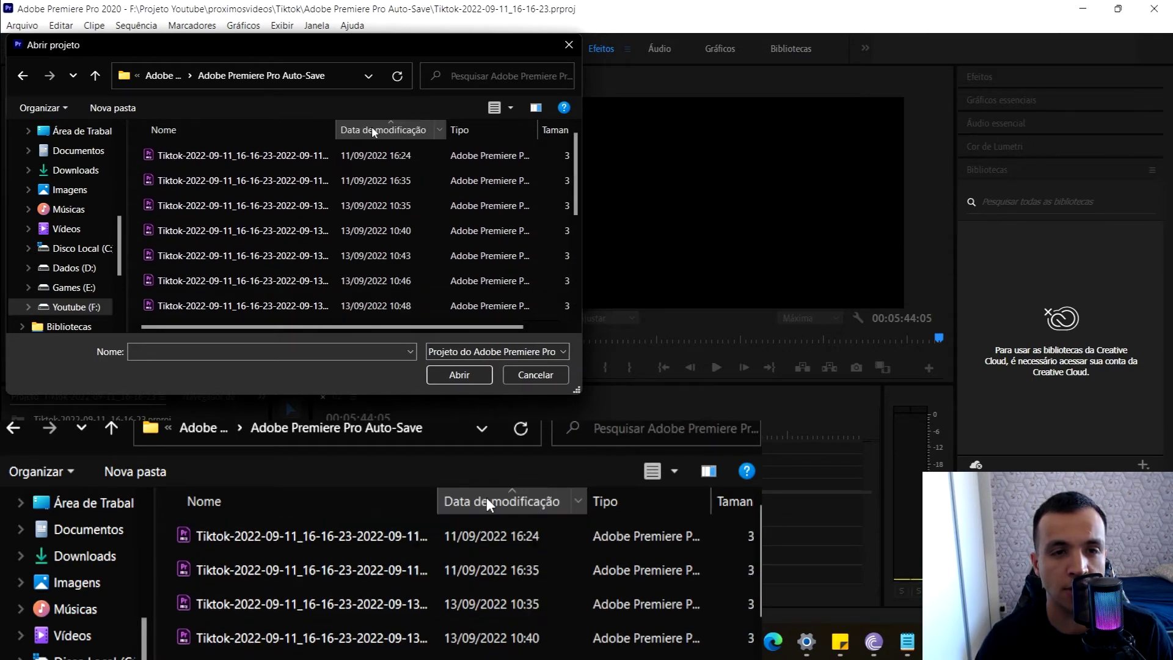
pyautogui.scroll(-3, 399, 258)
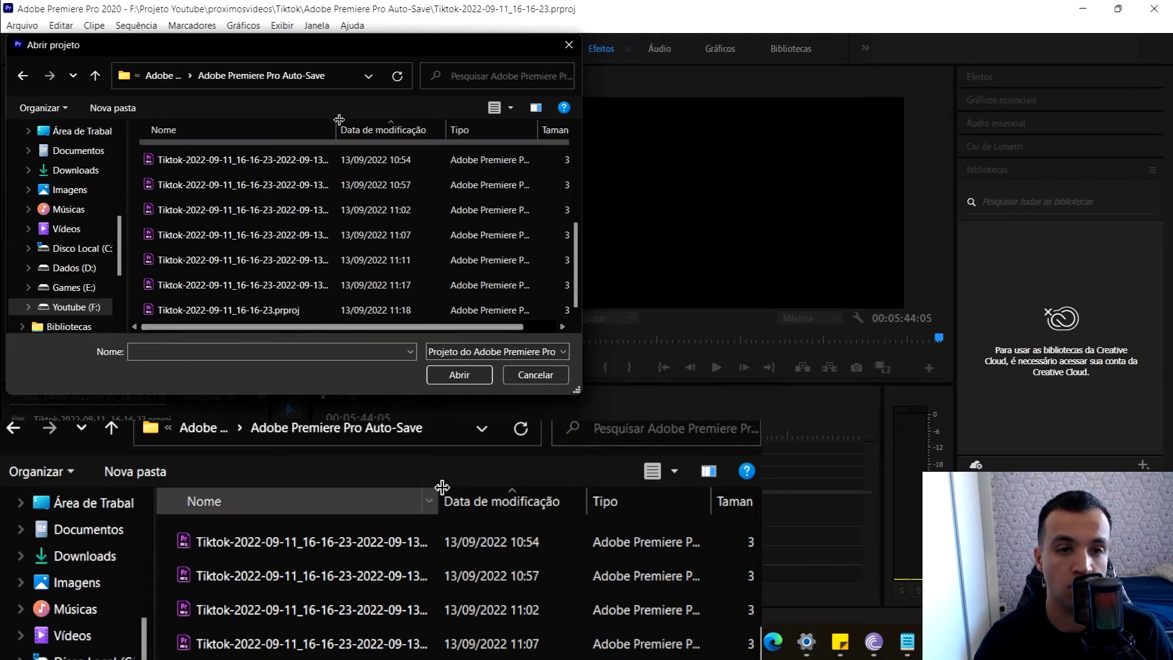
# Widen the Nome column and open Tiktok-2022-09-11_16-16-23.prproj, the 11:18 autosave.
pyautogui.moveTo(336, 130); pyautogui.dragTo(407, 134)
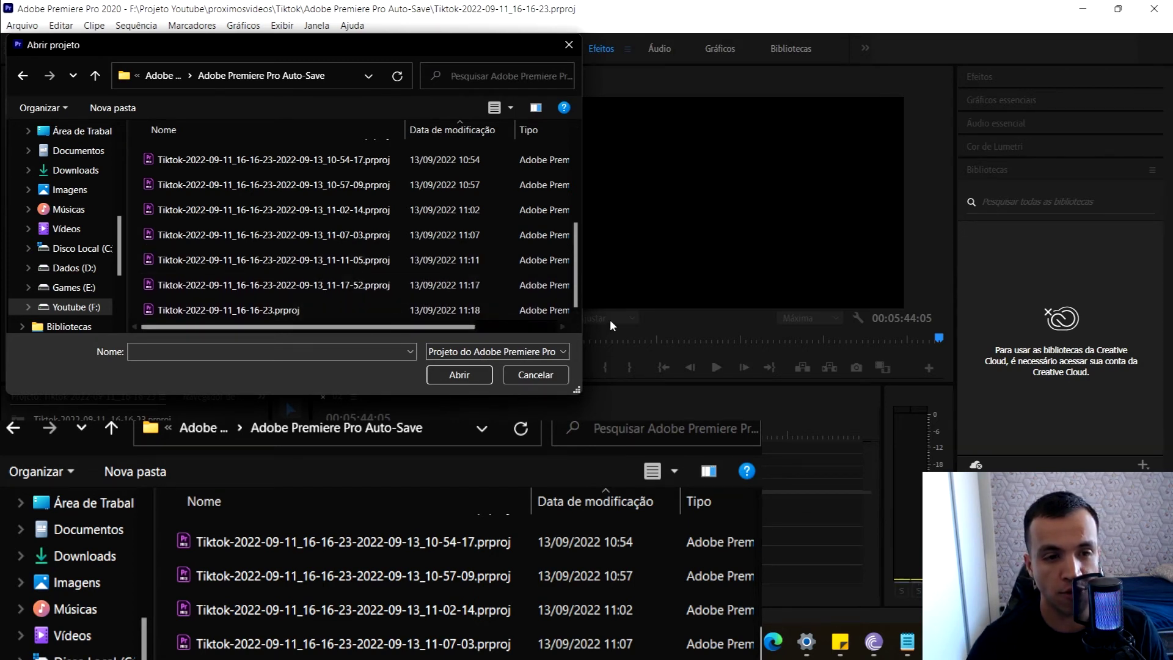
pyautogui.click(270, 312)
pyautogui.doubleClick(272, 313)
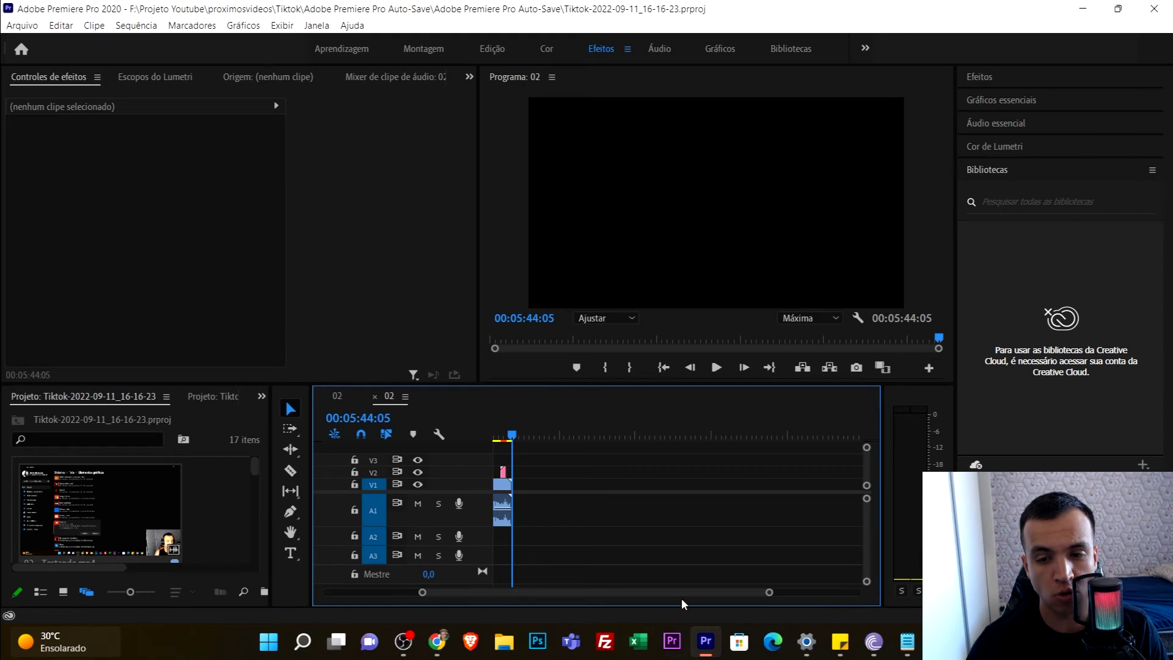
# Scroll the timeline left to show all of sequence 02's clips.
pyautogui.moveTo(680, 596); pyautogui.dragTo(539, 593)
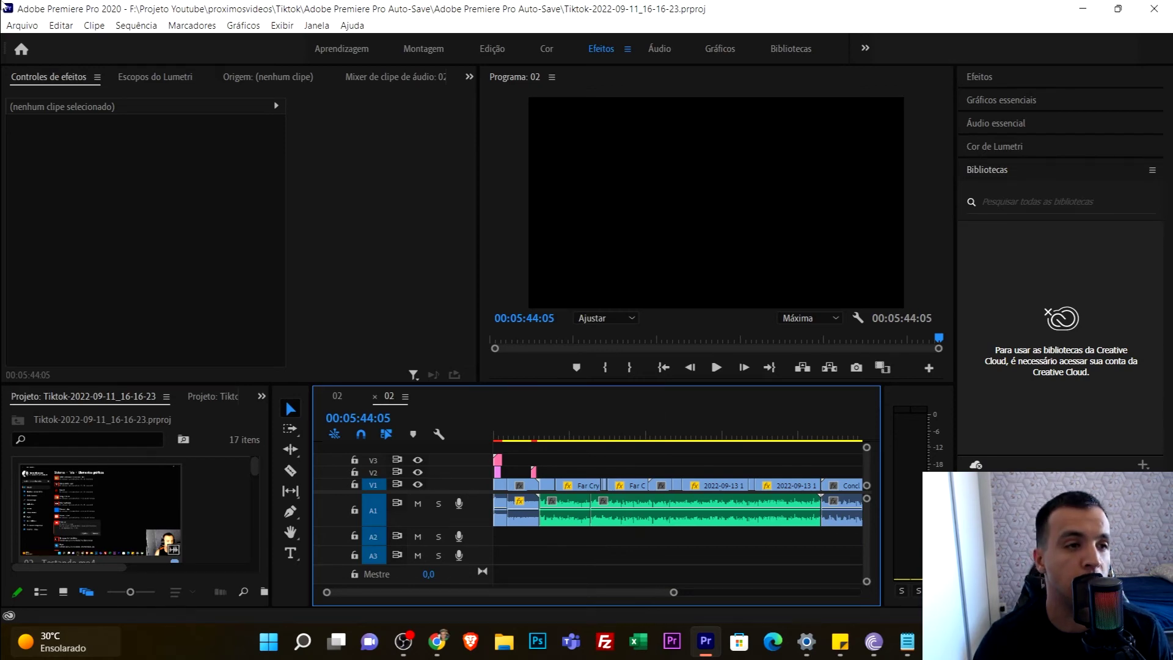
pyautogui.click(22, 26)
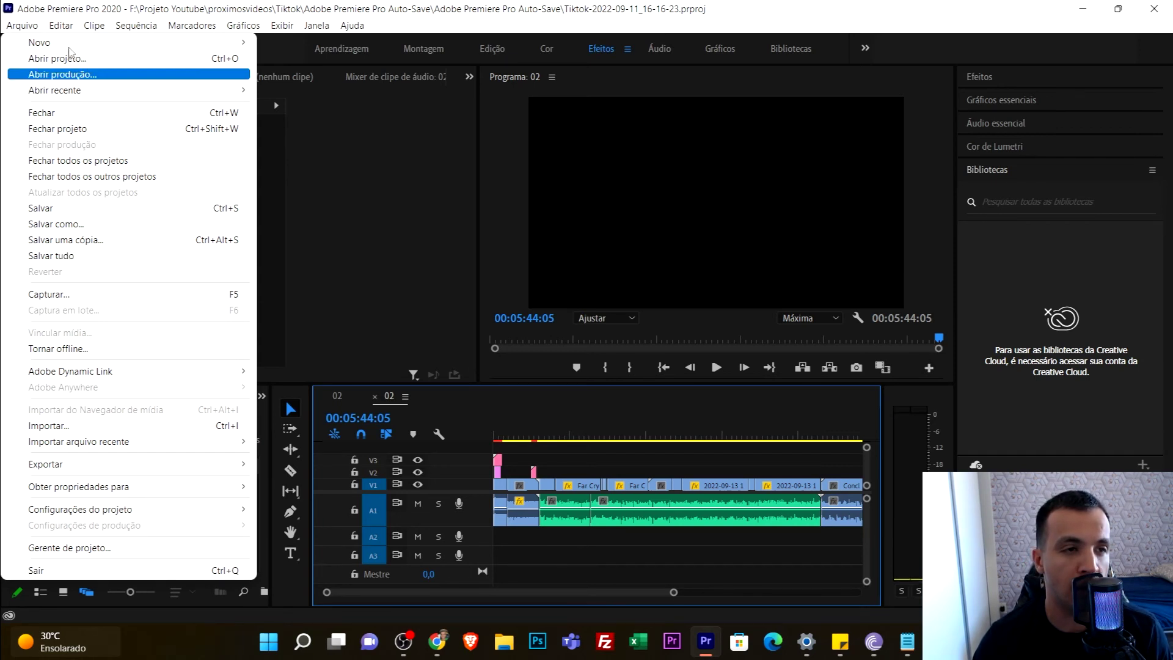
# Dismiss the Arquivo menu and the Editar menu, leaving the restored timeline visible.
pyautogui.click(68, 24)
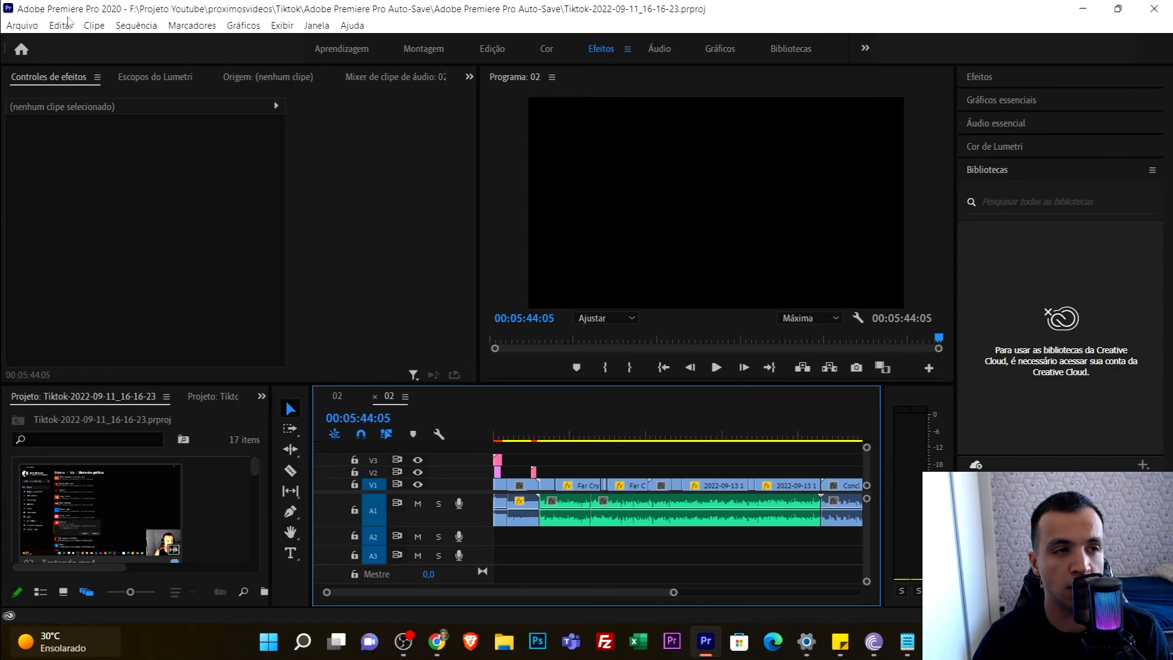
pyautogui.click(69, 28)
pyautogui.click(69, 28)
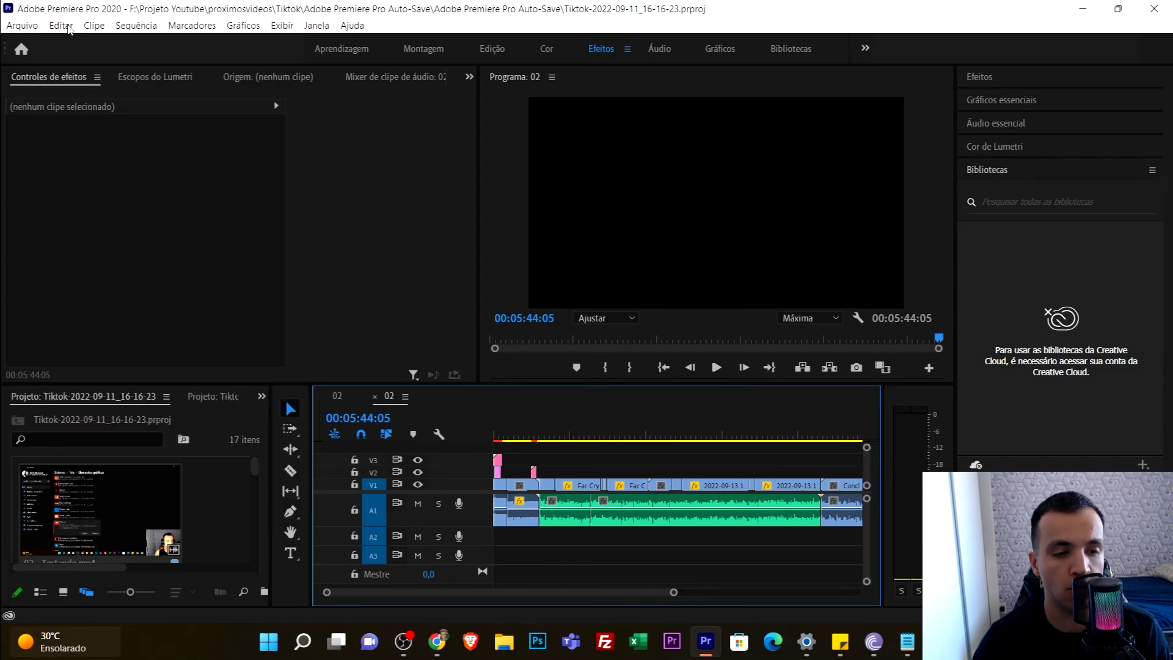